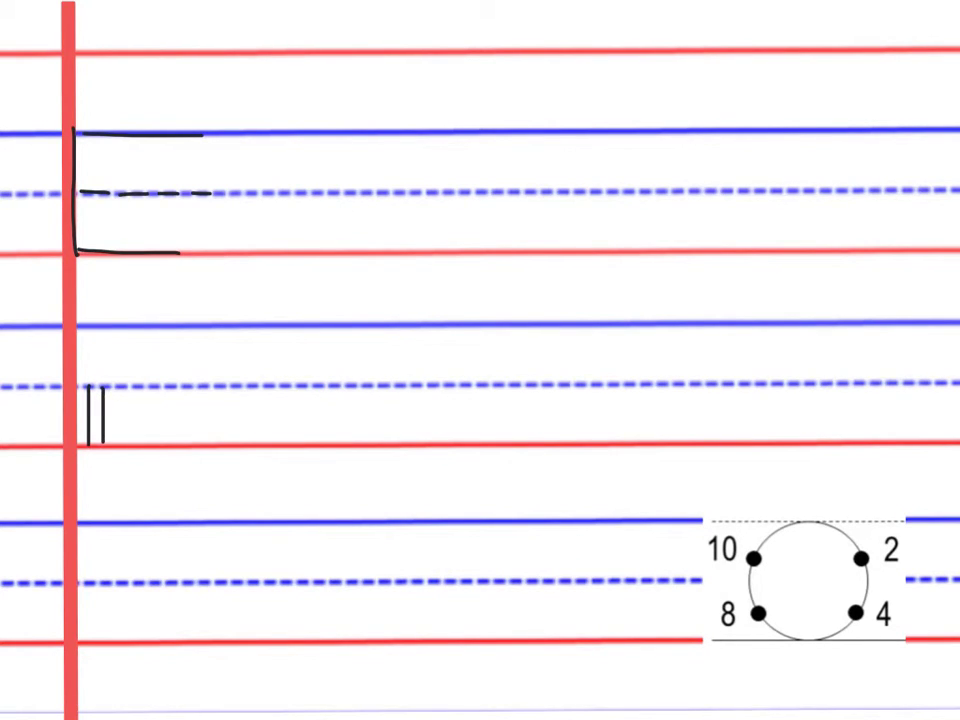
Draw the third and fourth black strokes from the dotted line to the baseline
left_click_drag(118, 388, 118, 440)
left_click_drag(135, 388, 135, 440)
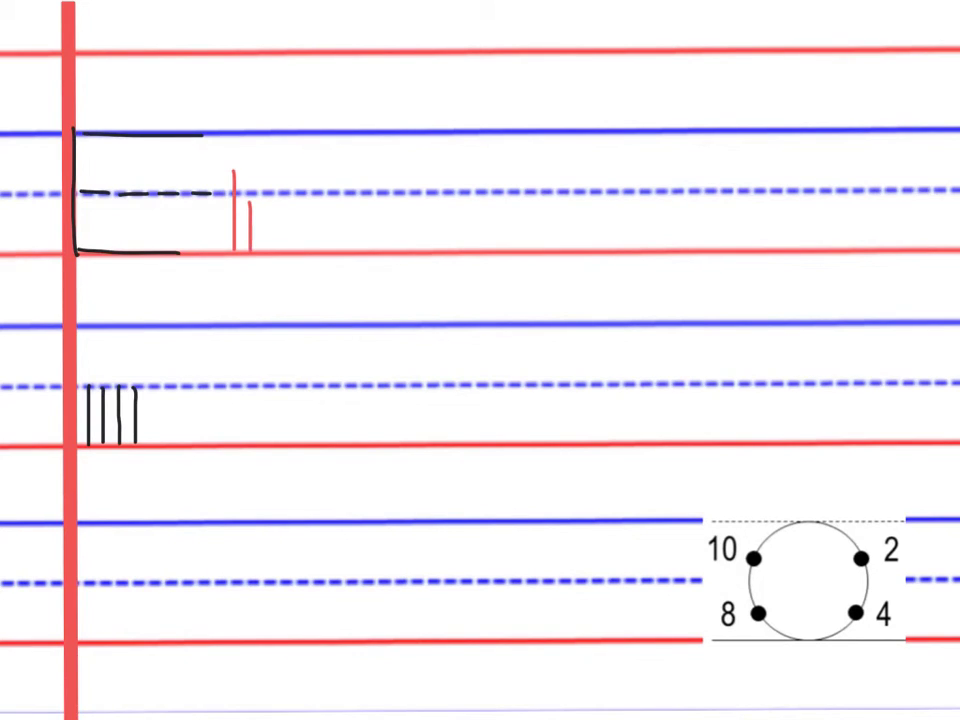
Draw a too-long and a too-short red stroke beside the E, then a fifth black stroke
left_click_drag(268, 197, 266, 273)
left_click_drag(289, 195, 289, 238)
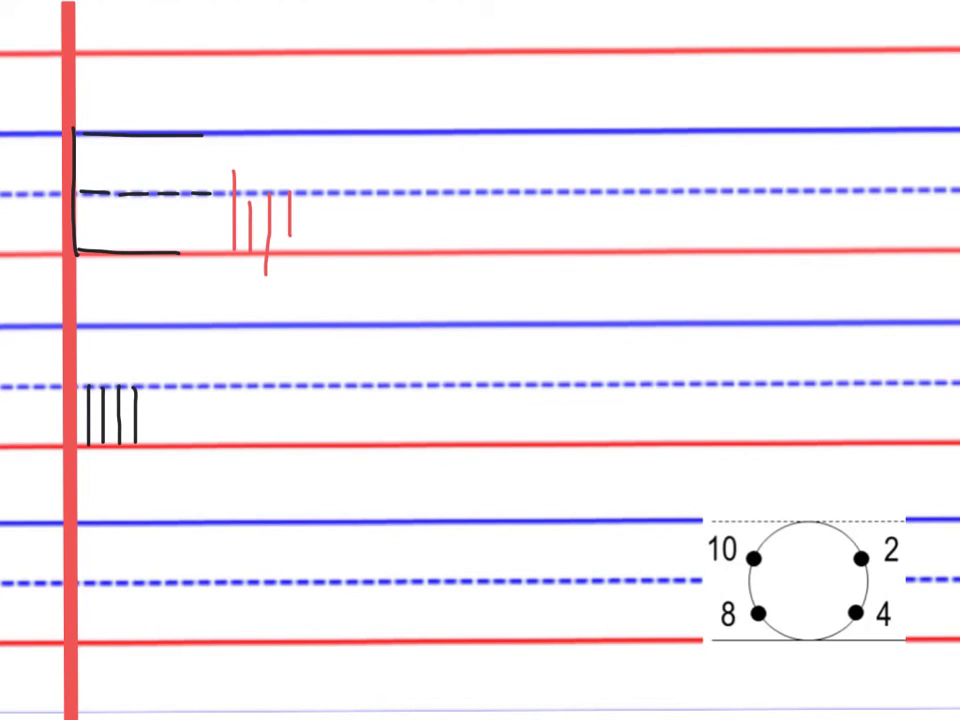
left_click_drag(150, 390, 150, 440)
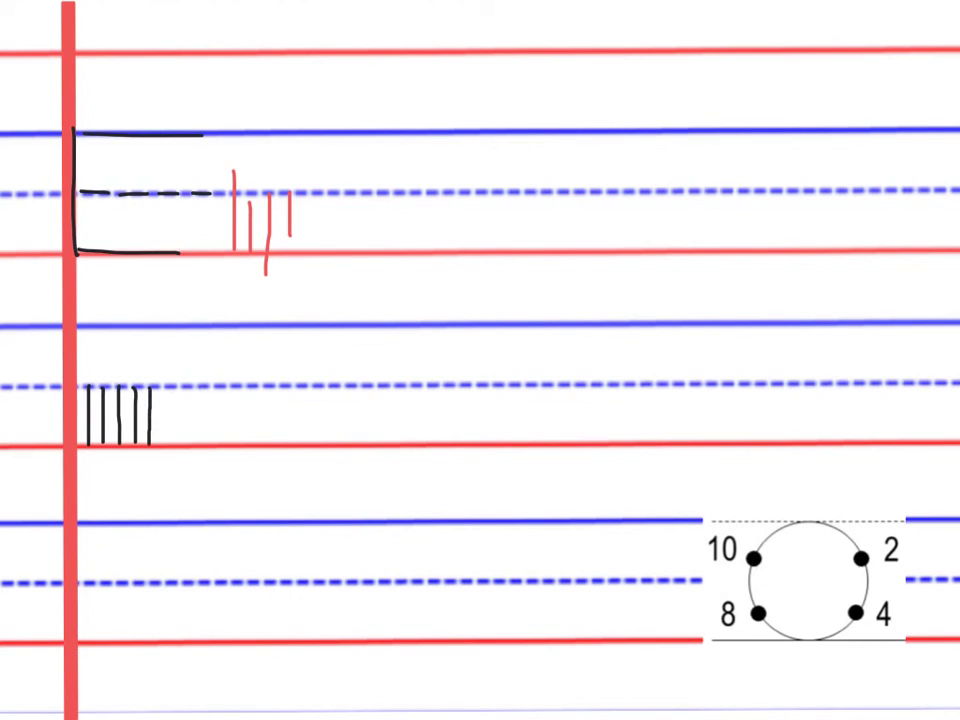